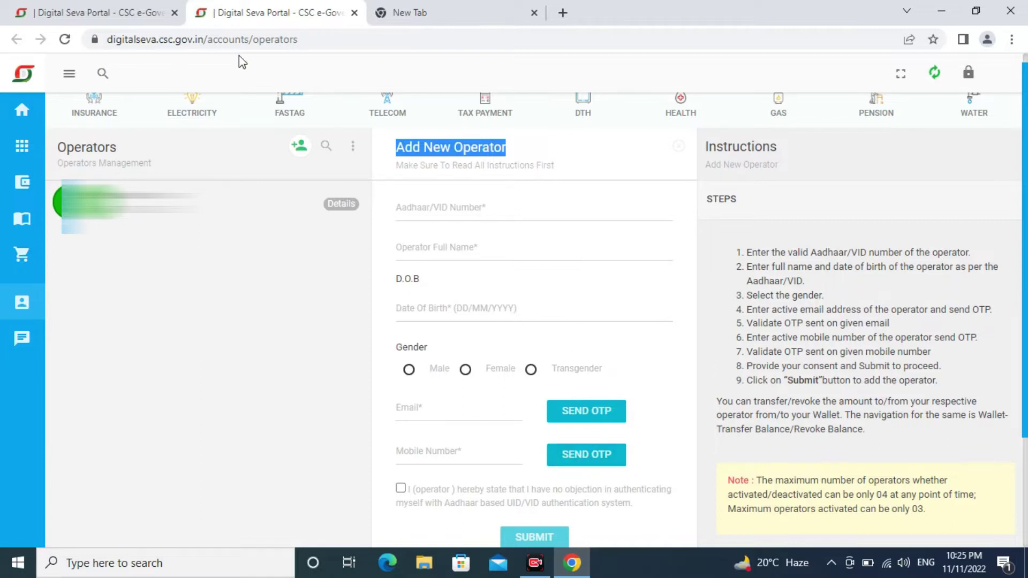
- Switch to the portal dashboard and open the operators management page of the account
left_click(115, 12)
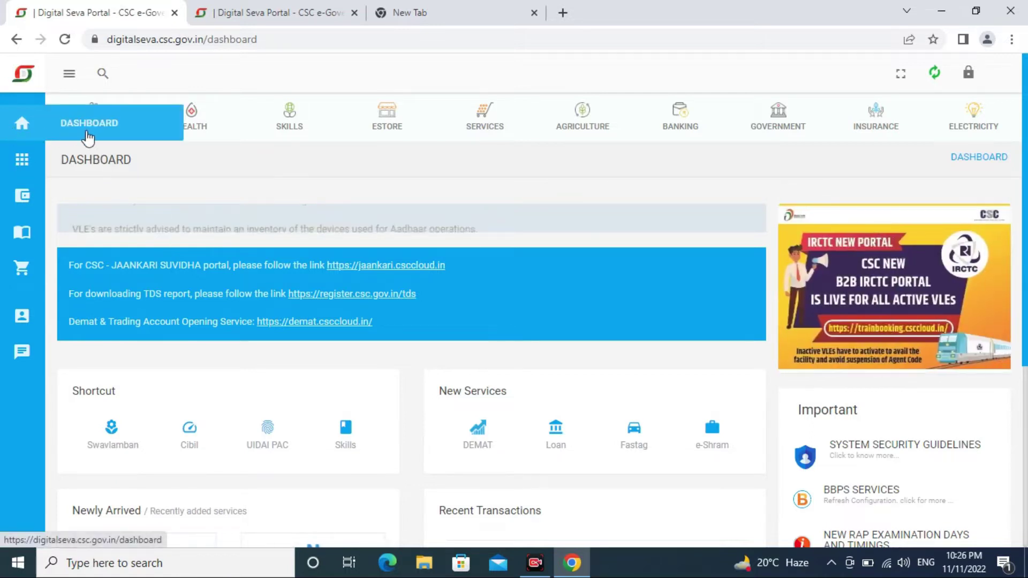
mouse_move(24, 198)
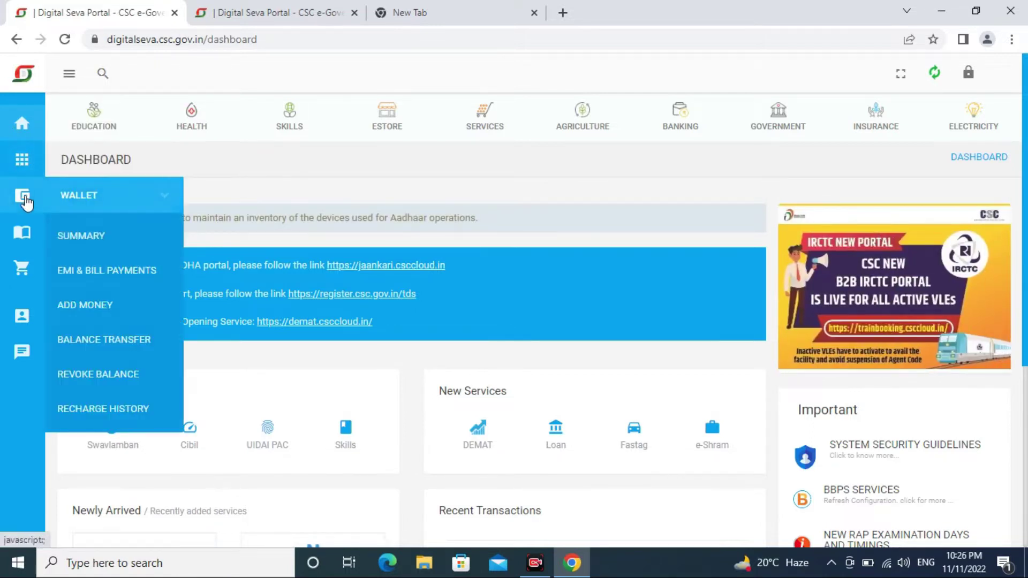
mouse_move(21, 233)
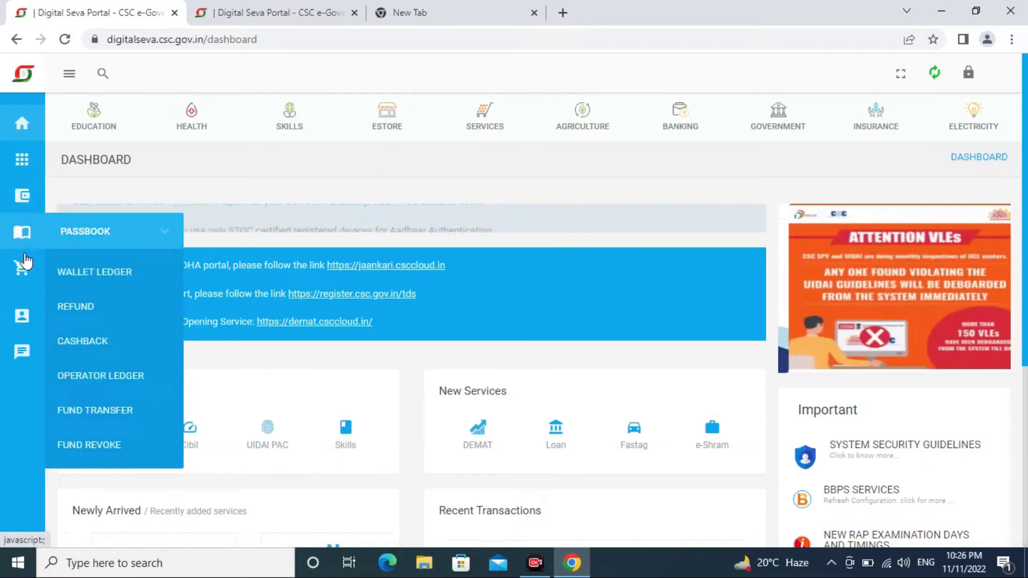
mouse_move(24, 269)
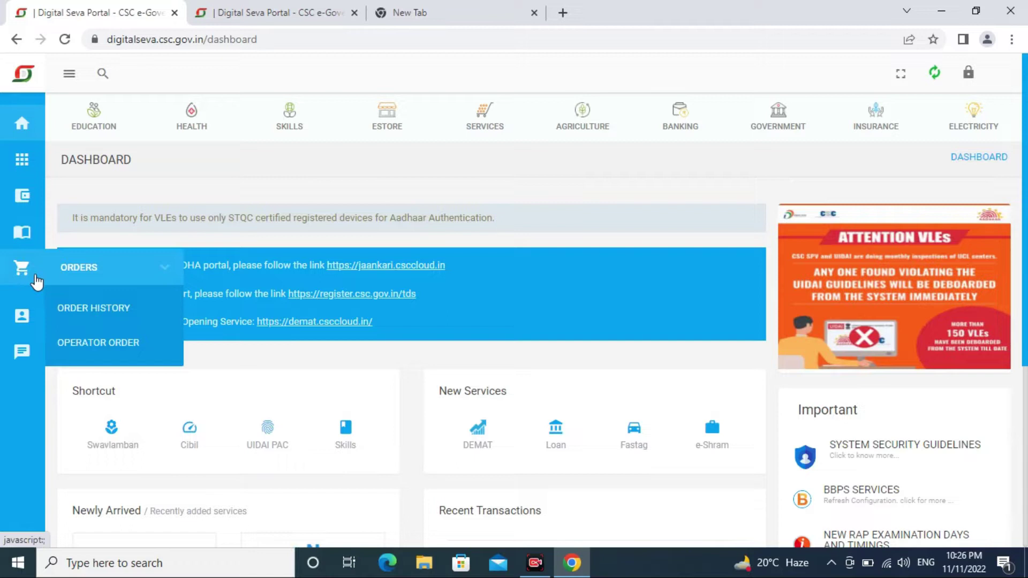
mouse_move(21, 316)
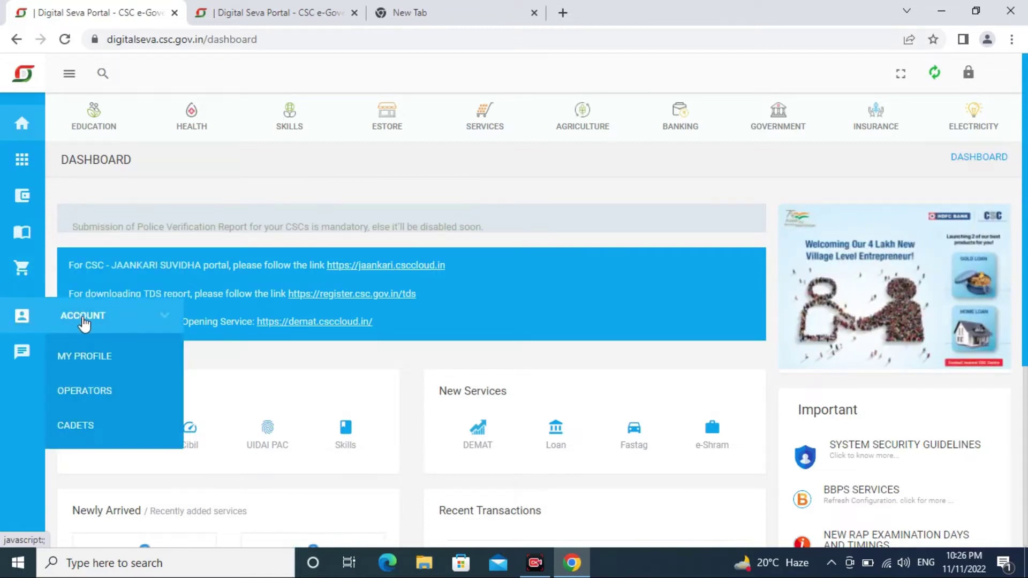
left_click(98, 395)
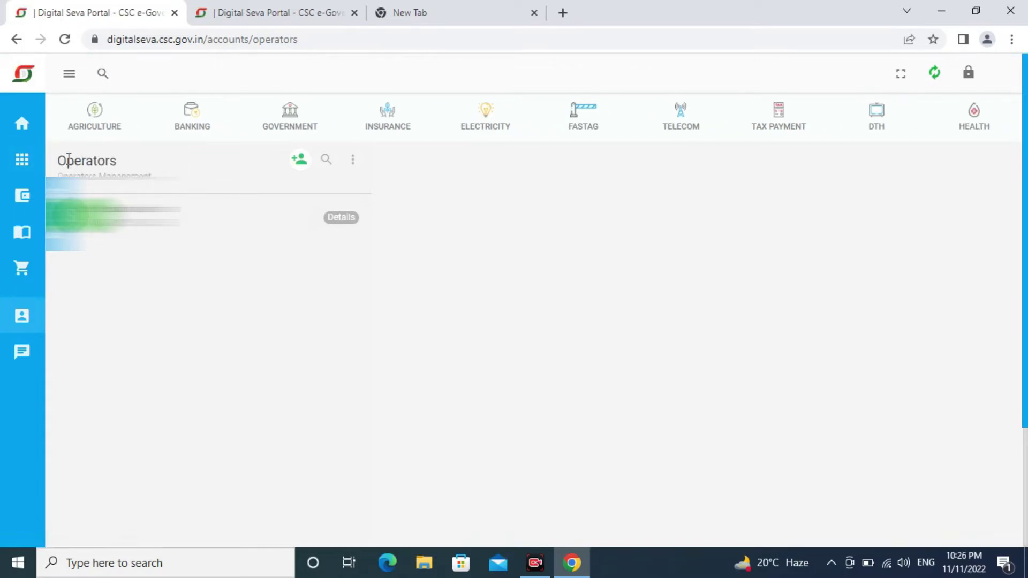
- Open the form for adding a new operator
left_click_drag(59, 166, 174, 163)
left_click(307, 170)
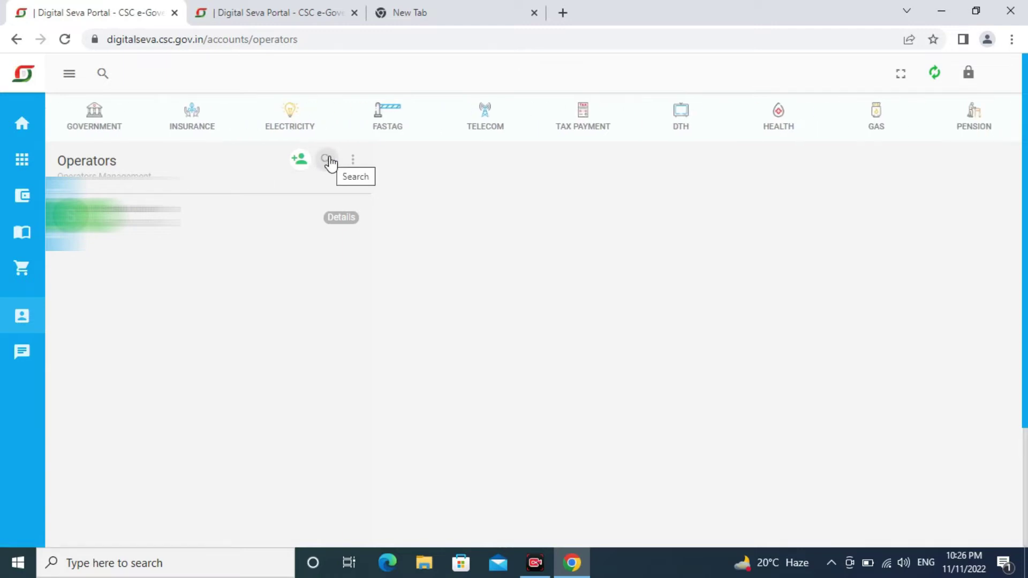
left_click(265, 166)
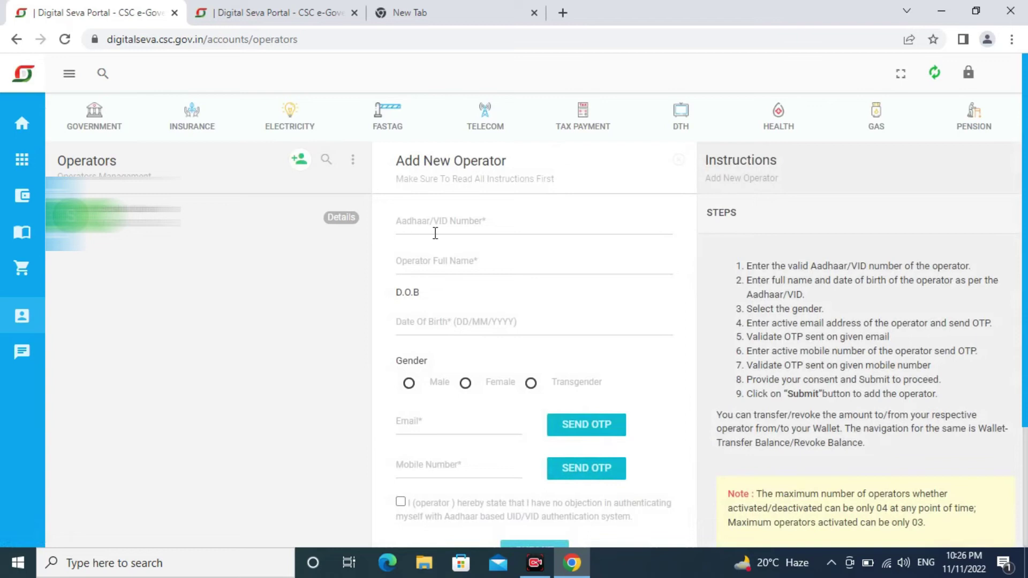
left_click_drag(394, 170, 523, 171)
left_click(558, 198)
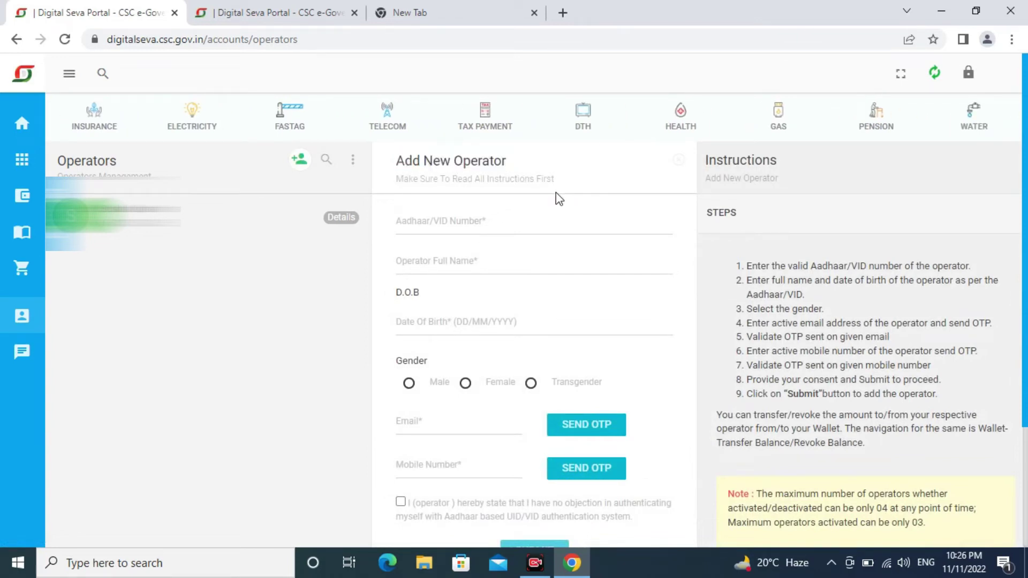
- Go through the Aadhaar/VID number, full name and date of birth fields of the new operator form without filling them in
triple_click(432, 217)
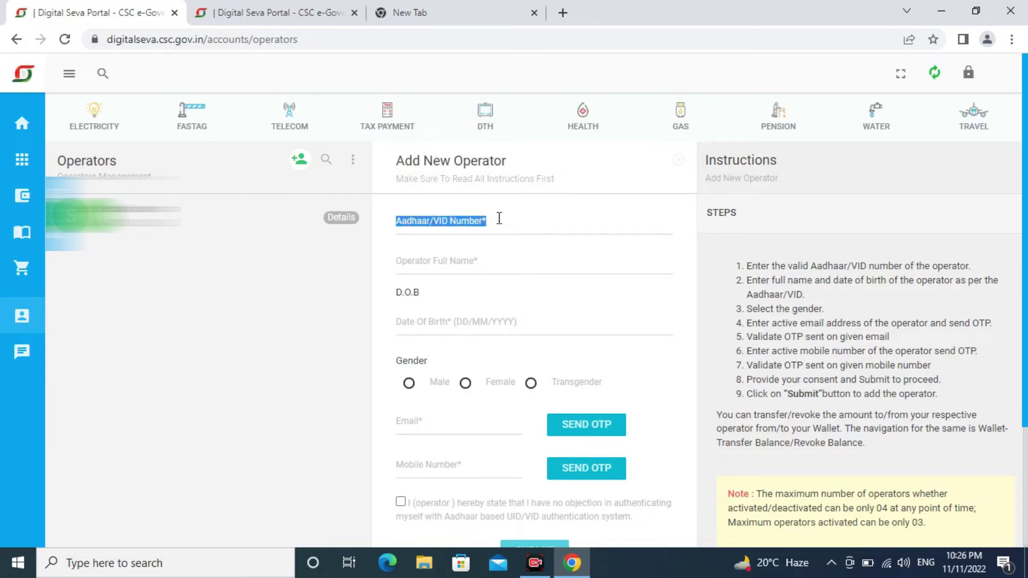
left_click(477, 226)
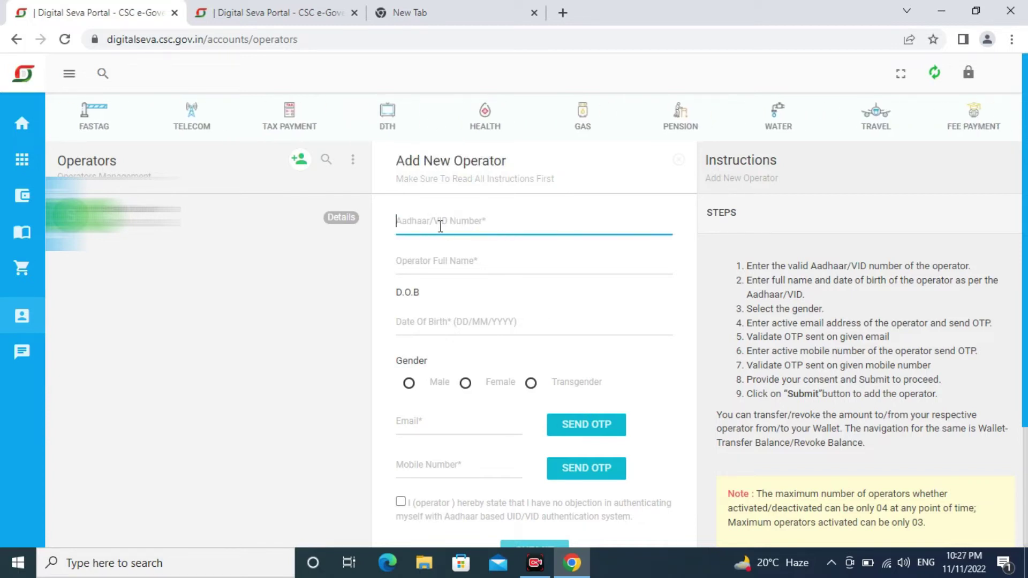
left_click(394, 268)
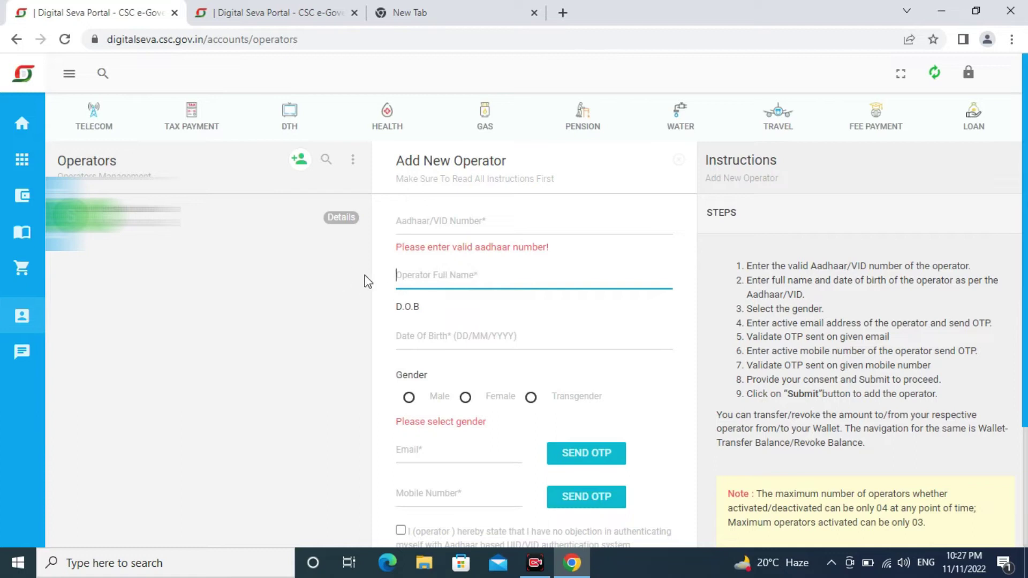
left_click(398, 339)
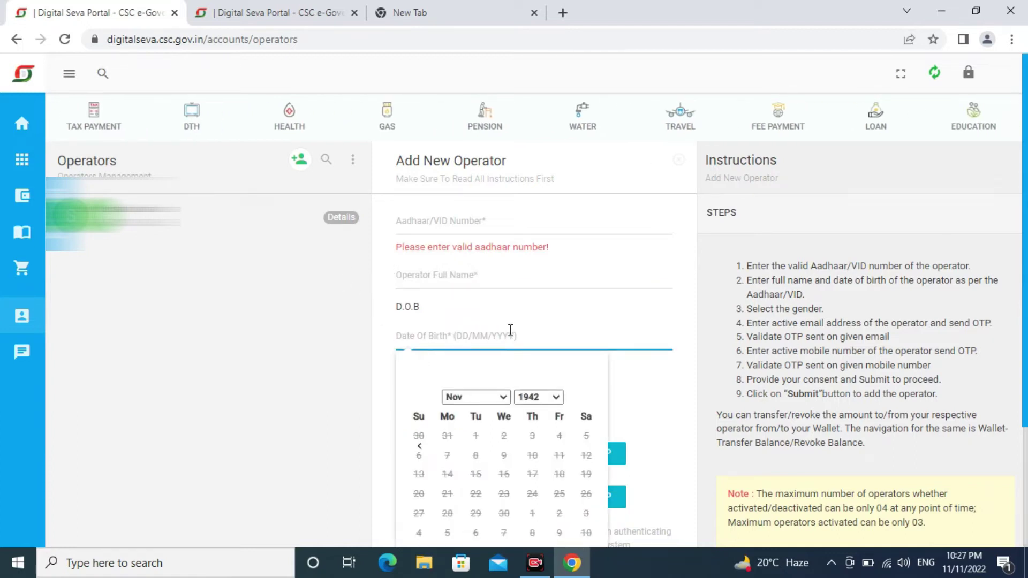
left_click(382, 307)
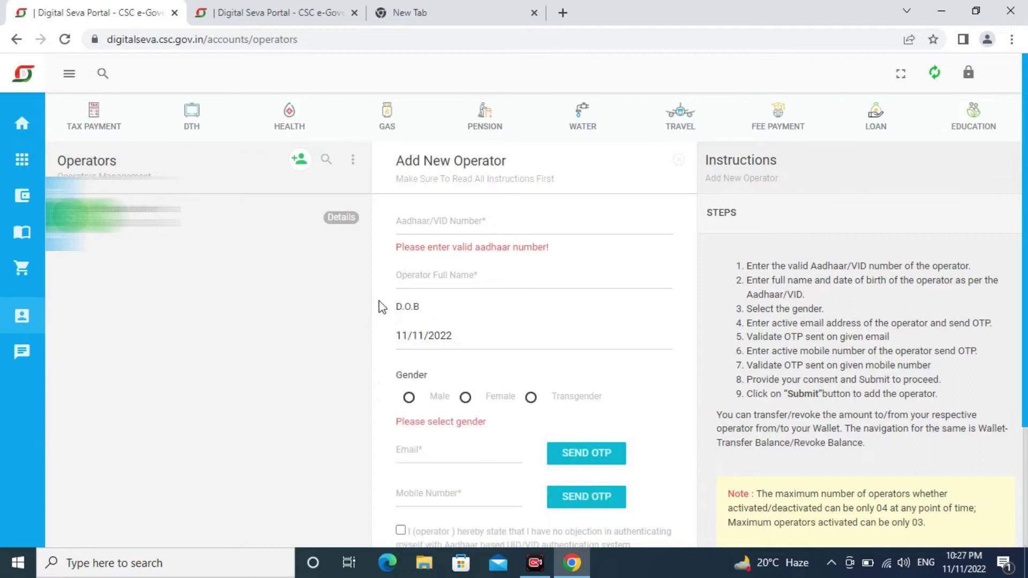
- Select Male as the new operator's gender
left_click(413, 398)
left_click(464, 397)
left_click(408, 398)
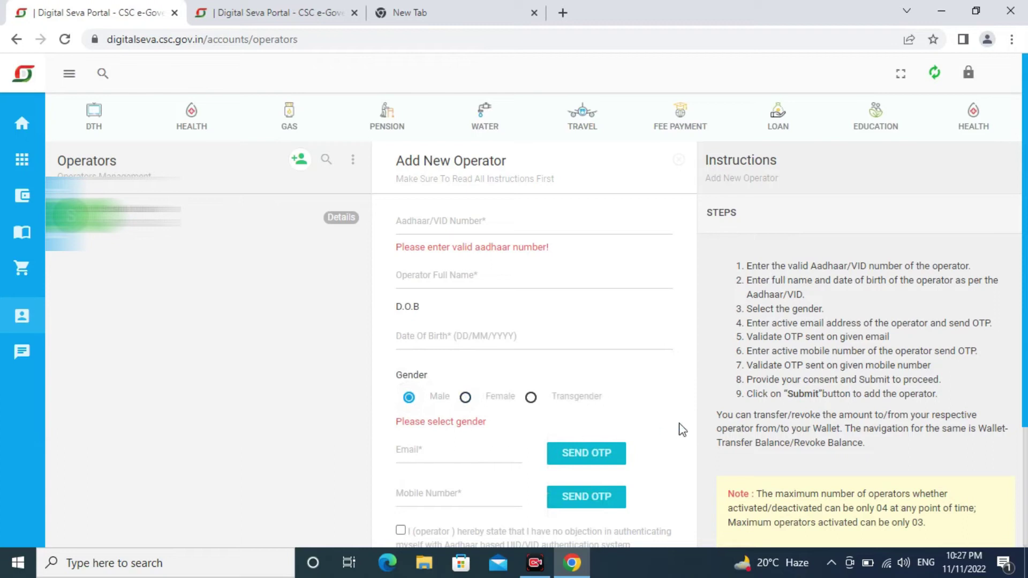
- Go past the empty email and mobile number fields and accept the operator's Aadhaar authentication consent
left_click(420, 453)
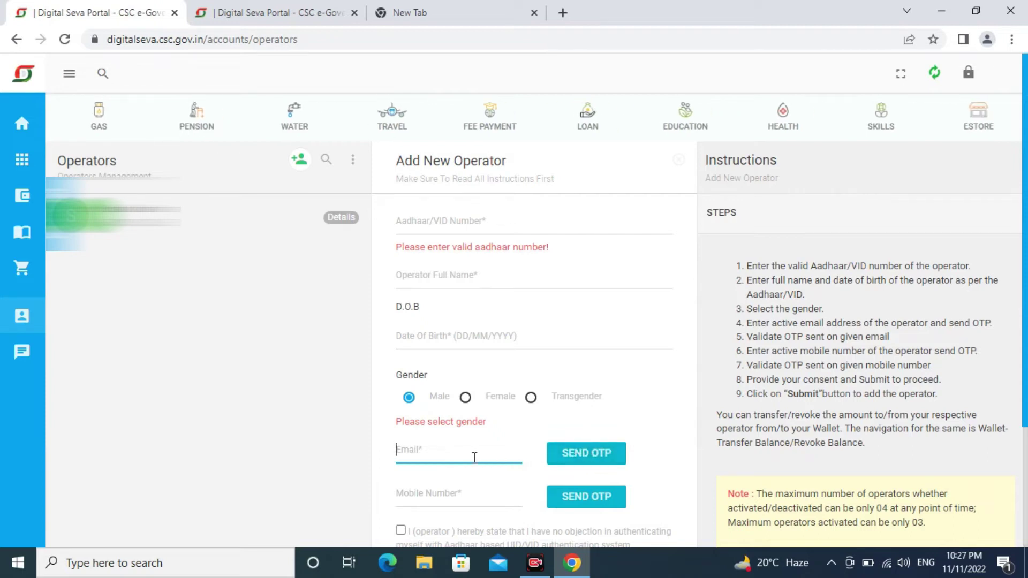
left_click(403, 496)
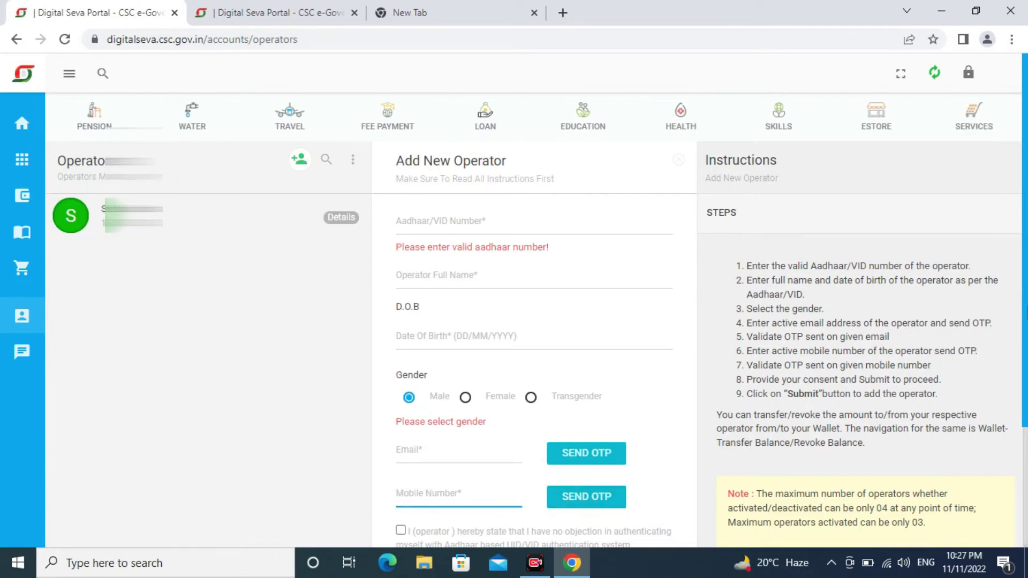
scroll(514, 299, "down", 1)
scroll(625, 476, "down", 2)
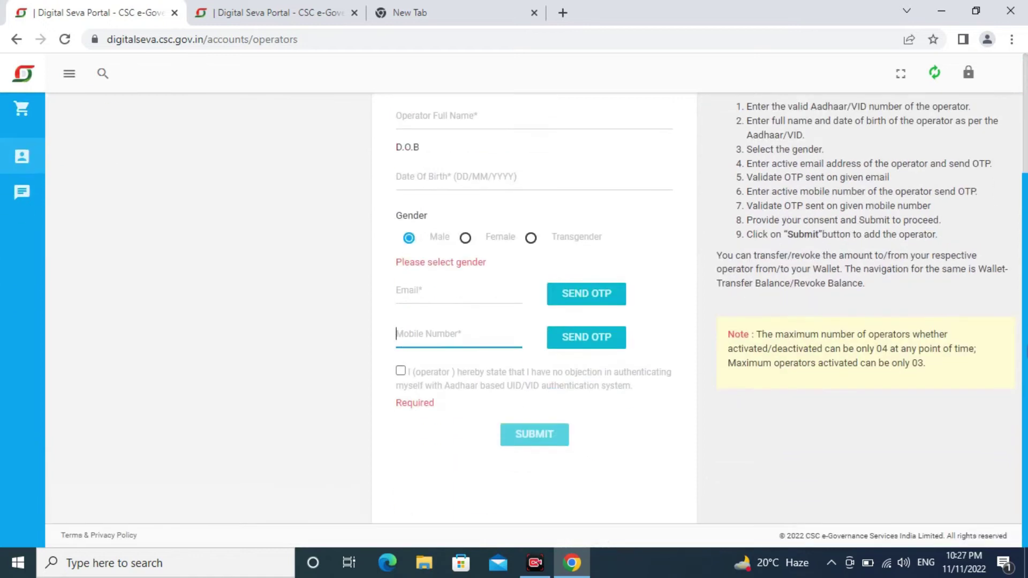
left_click(400, 371)
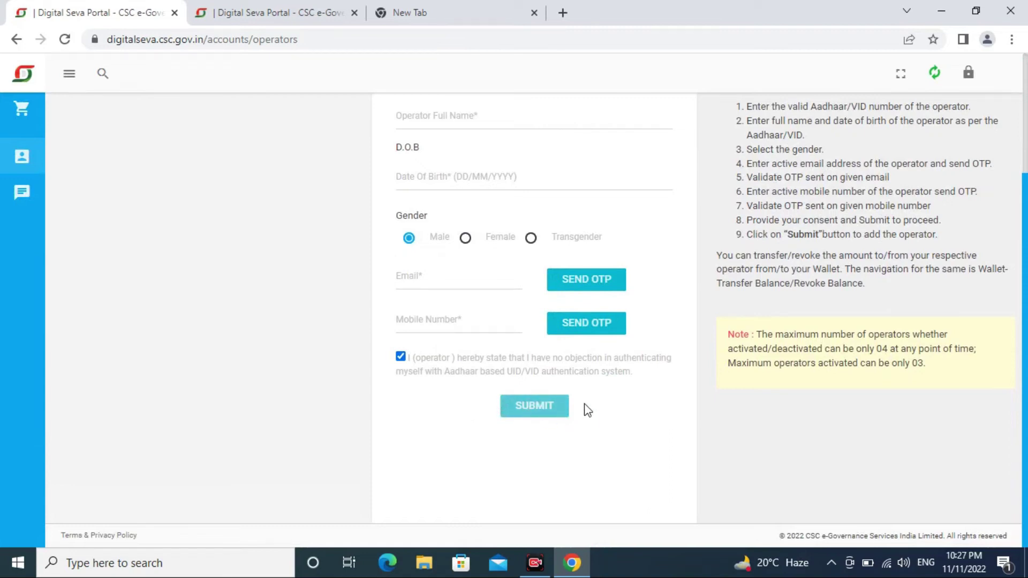
- Reload the operators page and open the details of the existing operator in the list
mouse_move(23, 156)
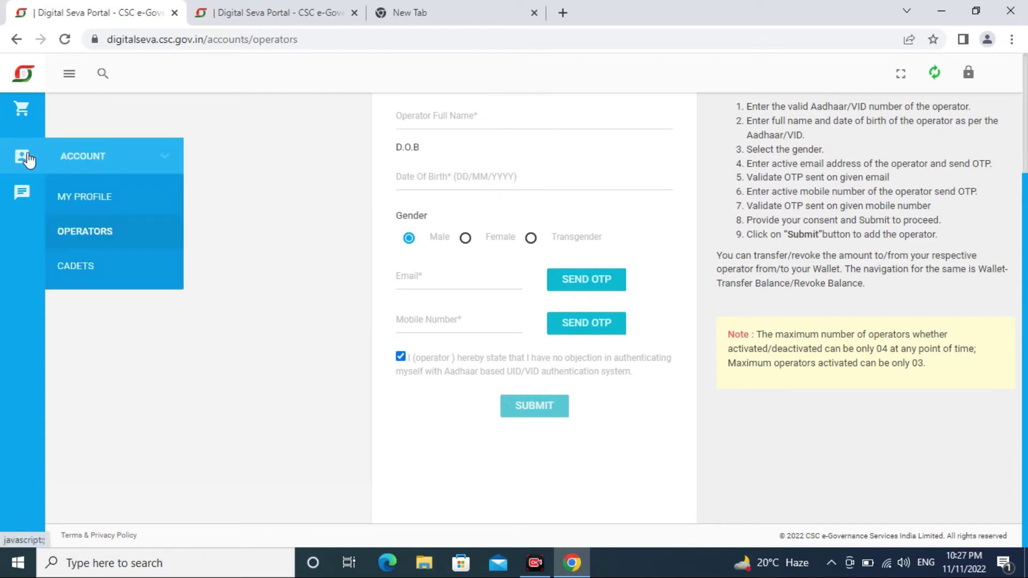
left_click(95, 238)
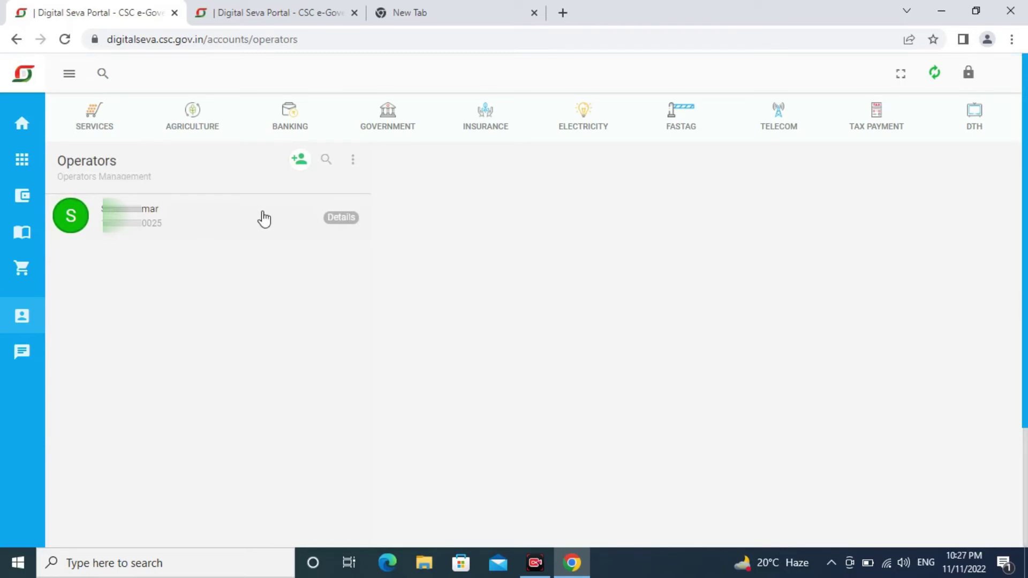
left_click(340, 224)
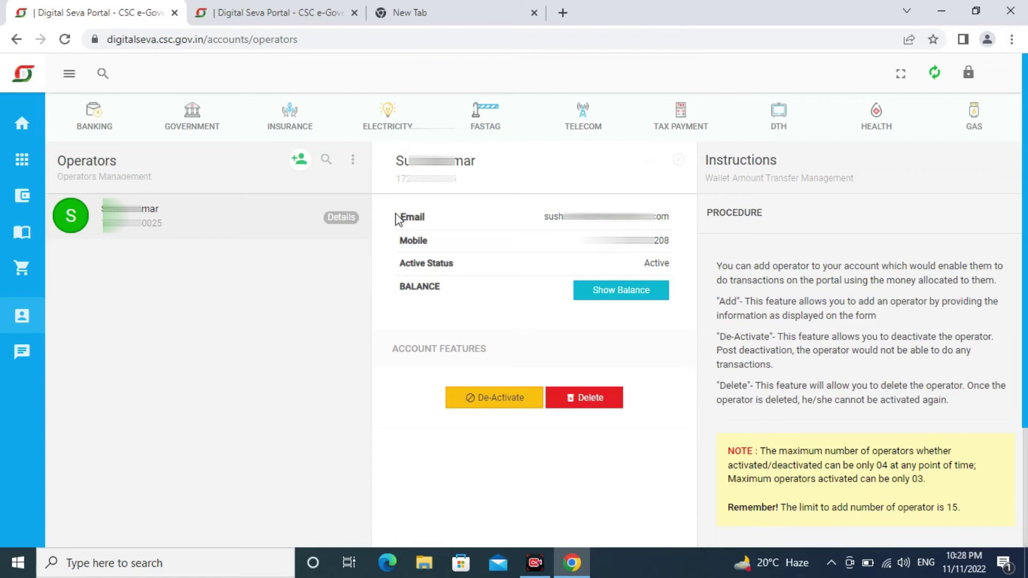
- Examine the operator's email, mobile number, active status, balance entry and available account features
left_click_drag(403, 212, 659, 216)
left_click(661, 213)
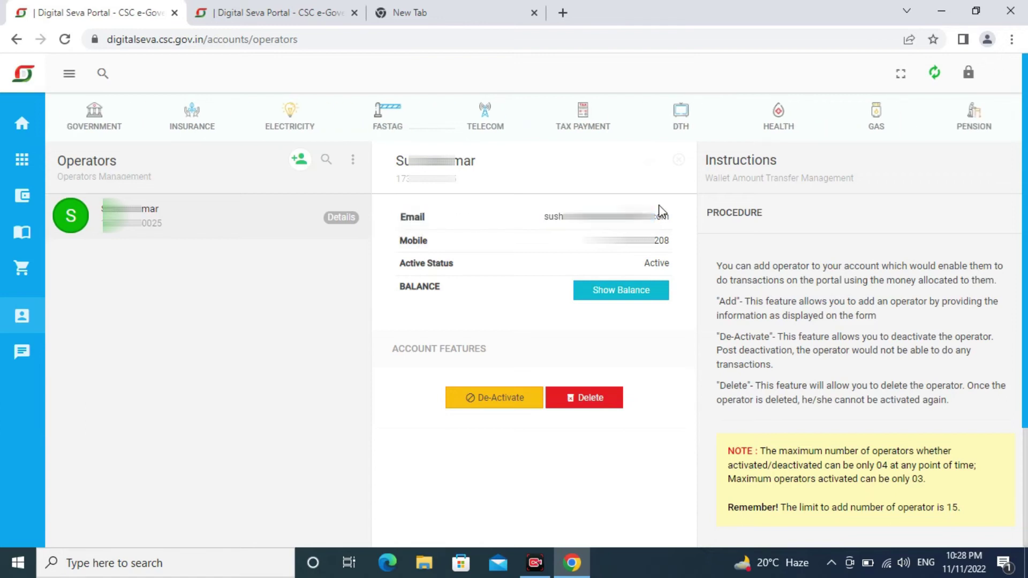
double_click(404, 241)
left_click(537, 255)
left_click_drag(397, 268, 551, 263)
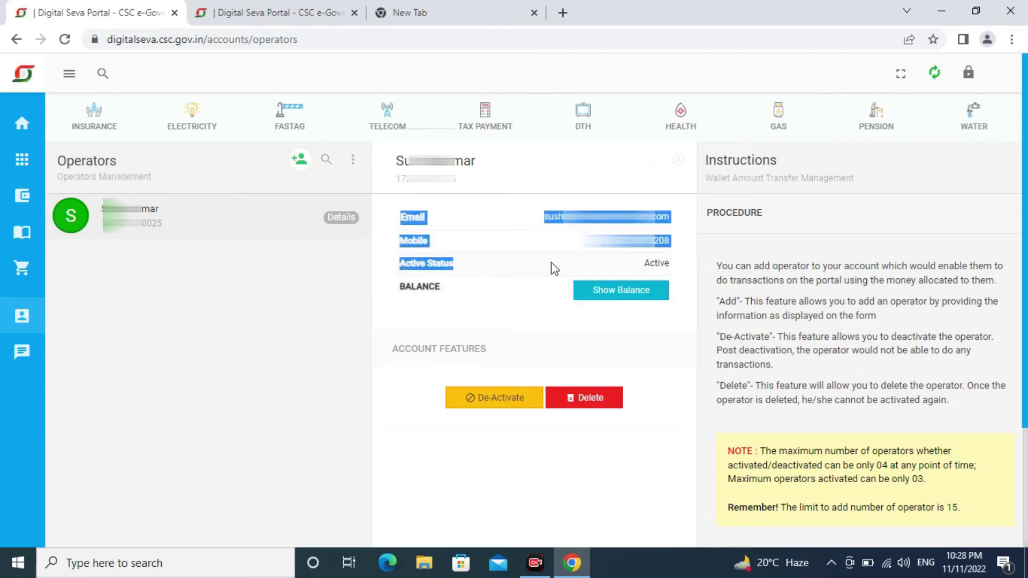
left_click(648, 262)
left_click_drag(669, 265, 642, 269)
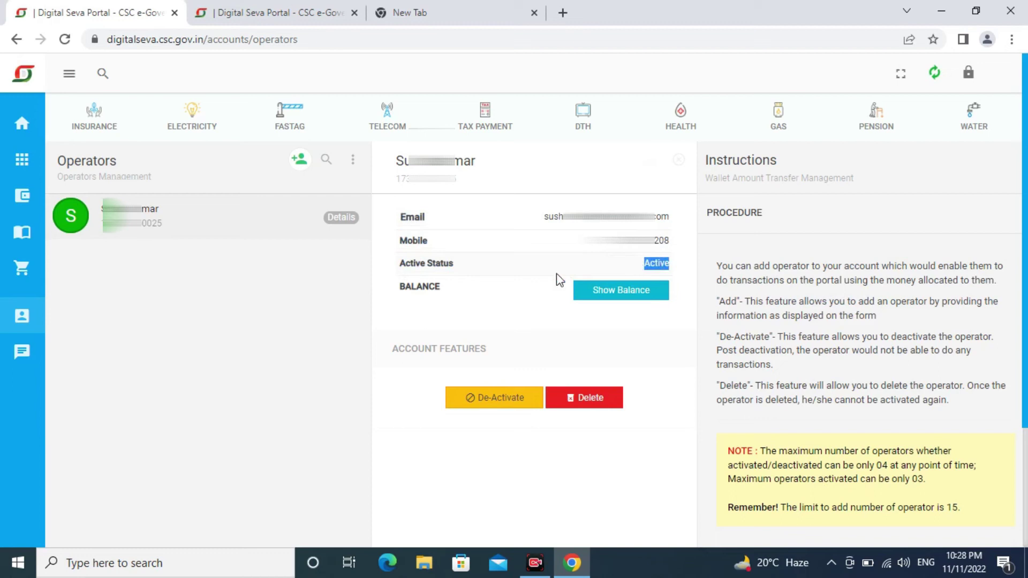
left_click_drag(446, 262, 374, 268)
left_click(471, 268)
left_click_drag(470, 268, 610, 310)
left_click(611, 309)
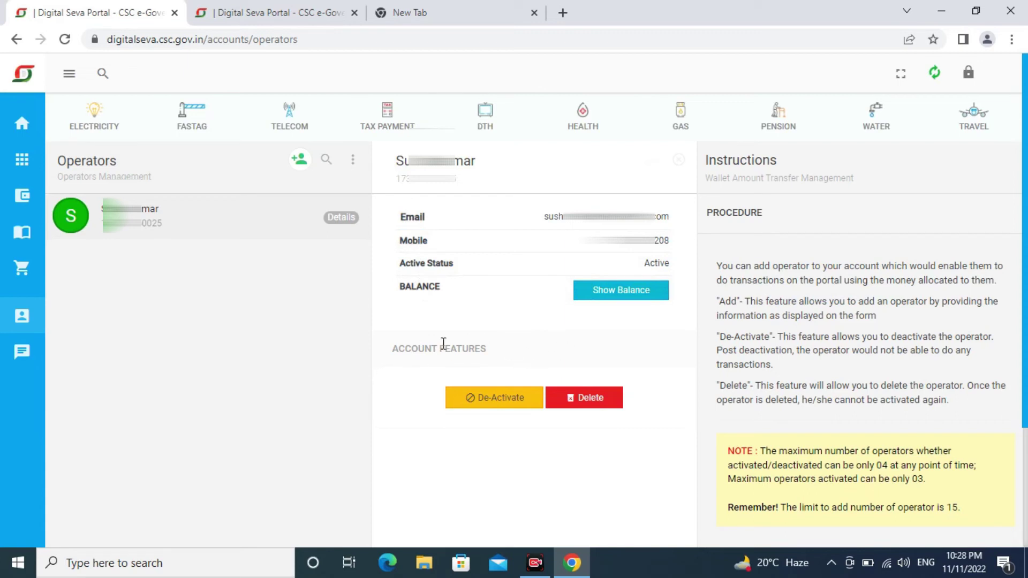
left_click_drag(438, 344, 566, 332)
left_click(580, 330)
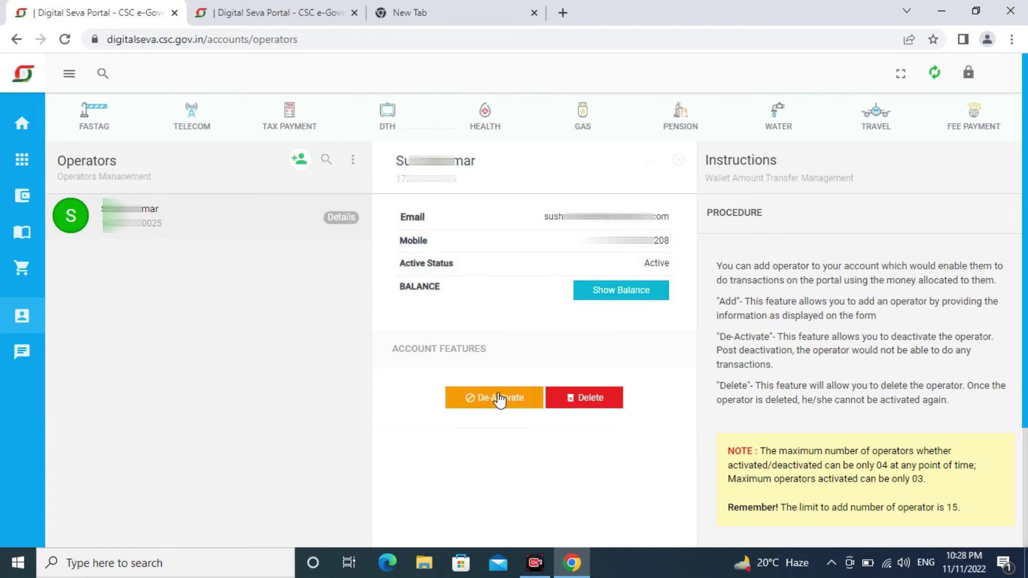